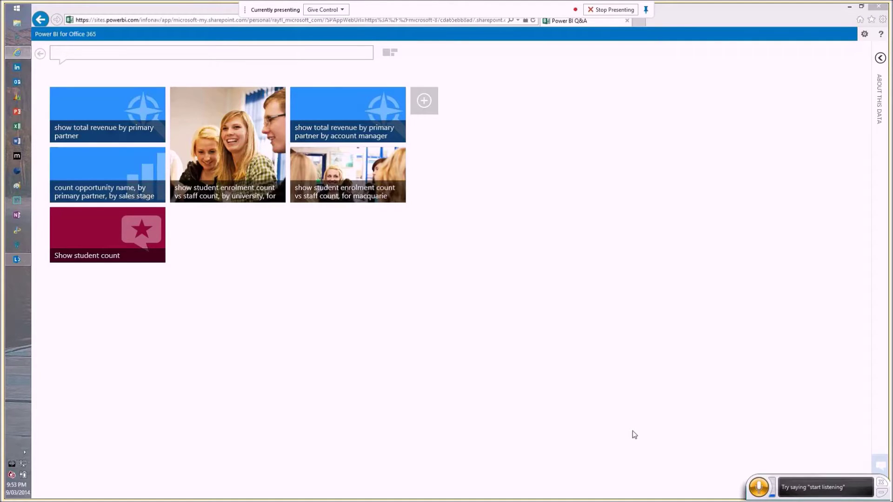
# Ask for the student count for 2012, then drop 'for 2012' to get Student Count by Year.
pyautogui.click(175, 52)
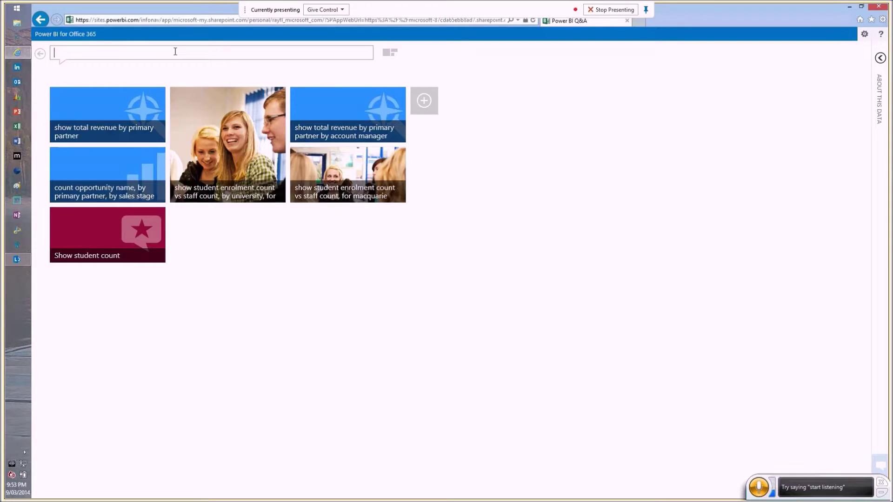
pyautogui.write('show stud')
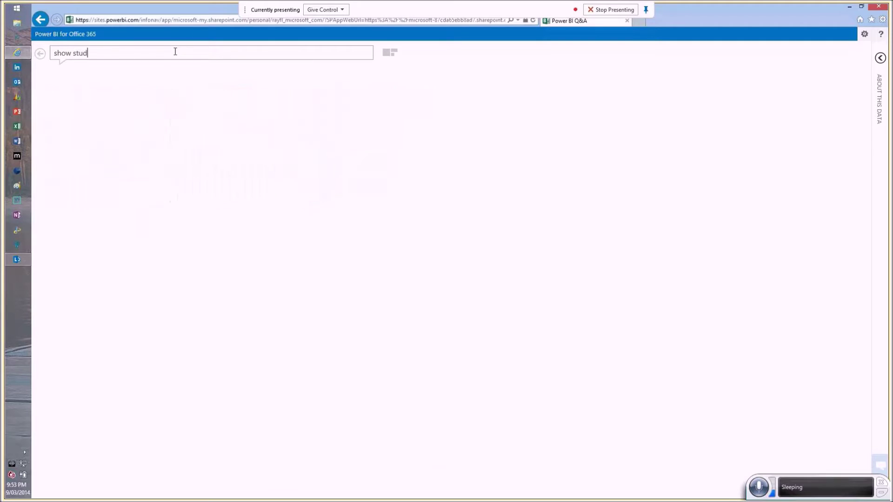
pyautogui.write('ent count f')
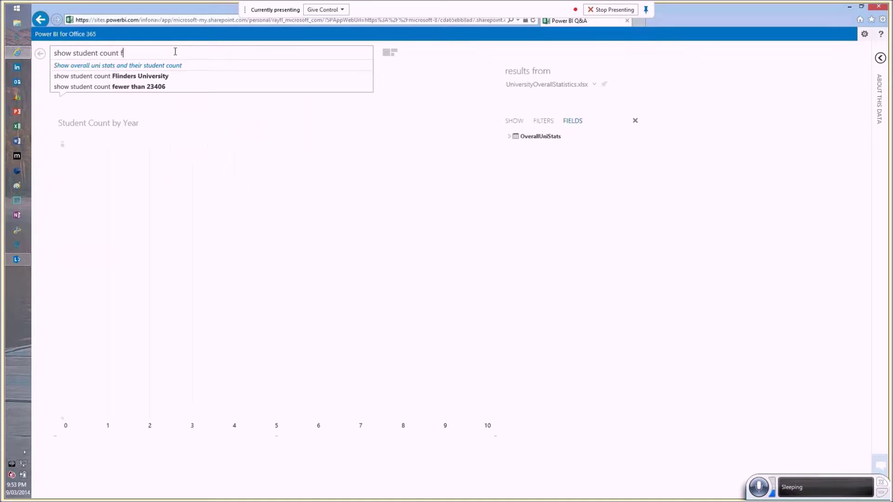
pyautogui.write('or 2012')
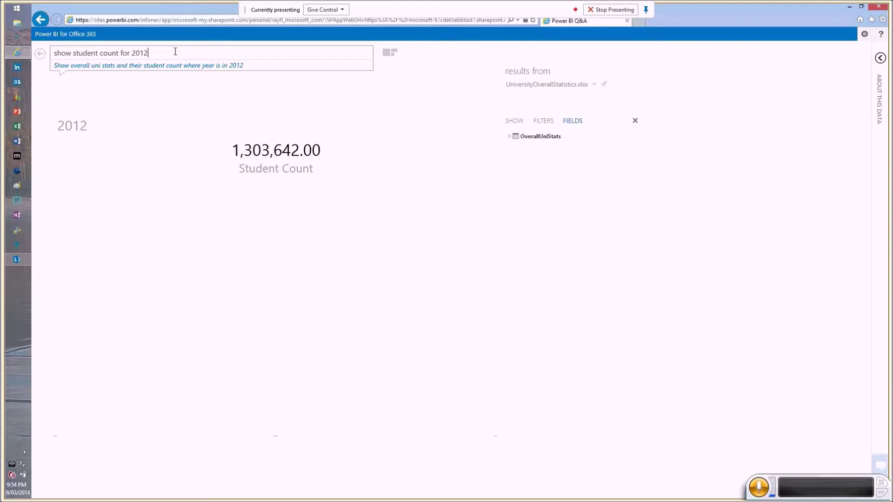
pyautogui.hotkey('ctrl', 'shift', 'Left')
pyautogui.hotkey('ctrl', 'shift', 'Left')
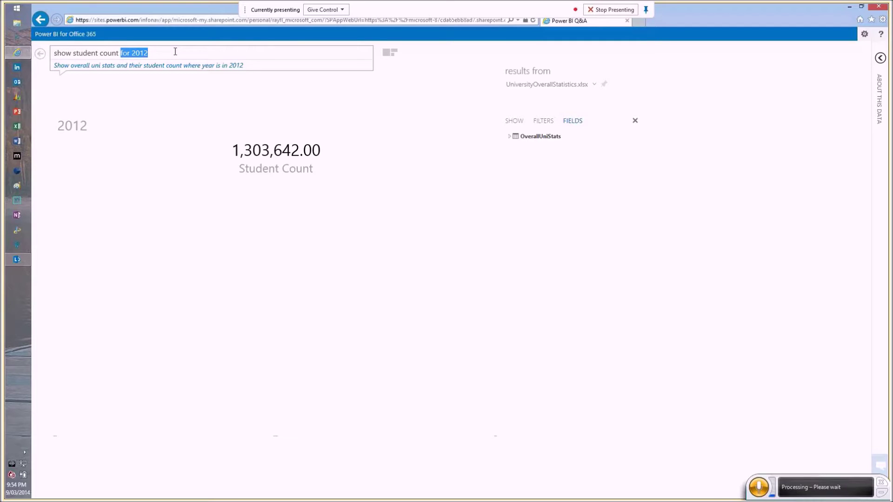
pyautogui.press('BackSpace')
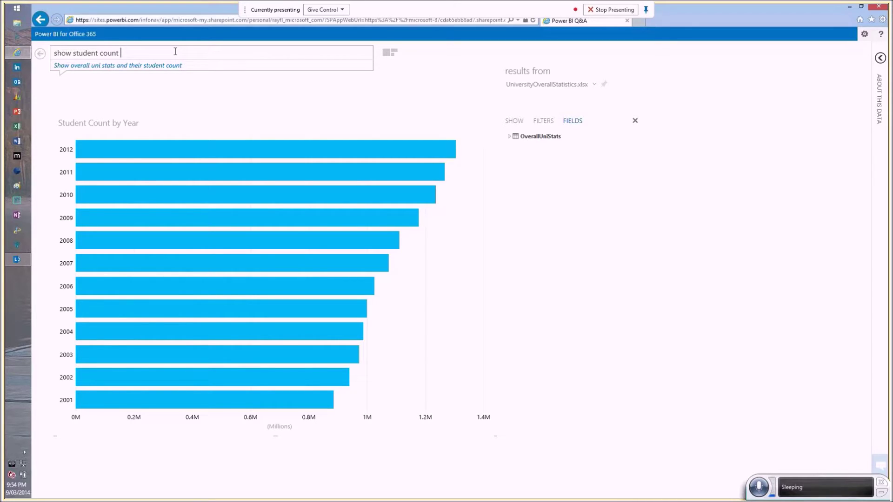
# Extend the question with 'by year, by citizenship, as line chart' to show Domestic and Overseas lines.
pyautogui.write('by ')
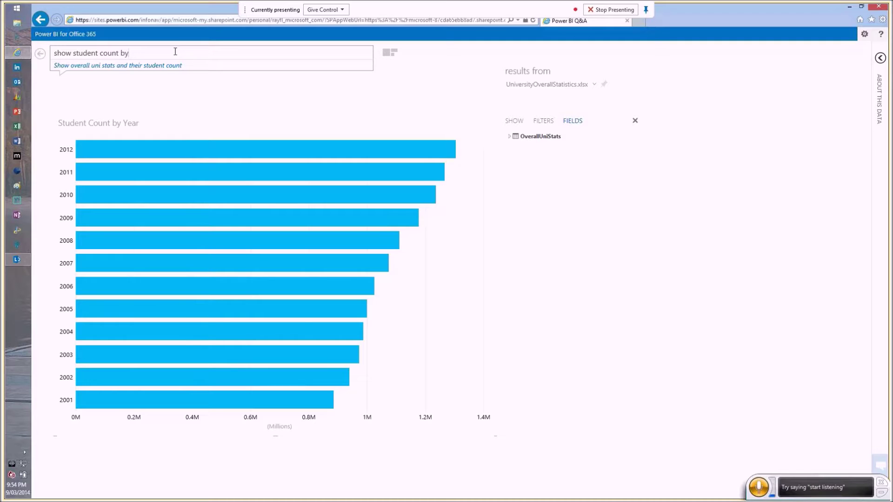
pyautogui.write('year, ')
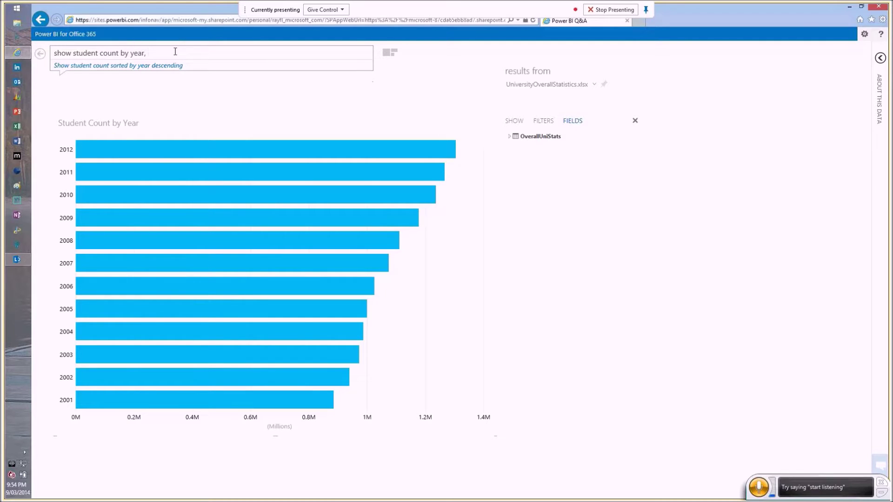
pyautogui.write('by ci')
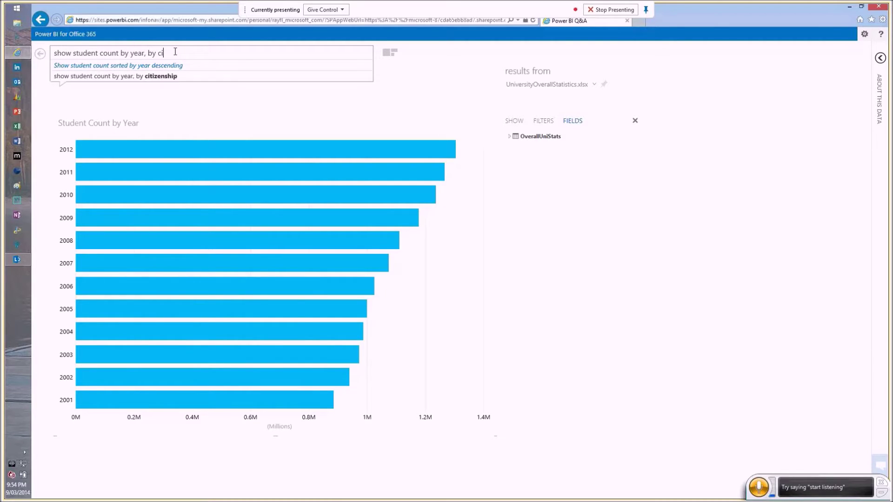
pyautogui.write('tiz')
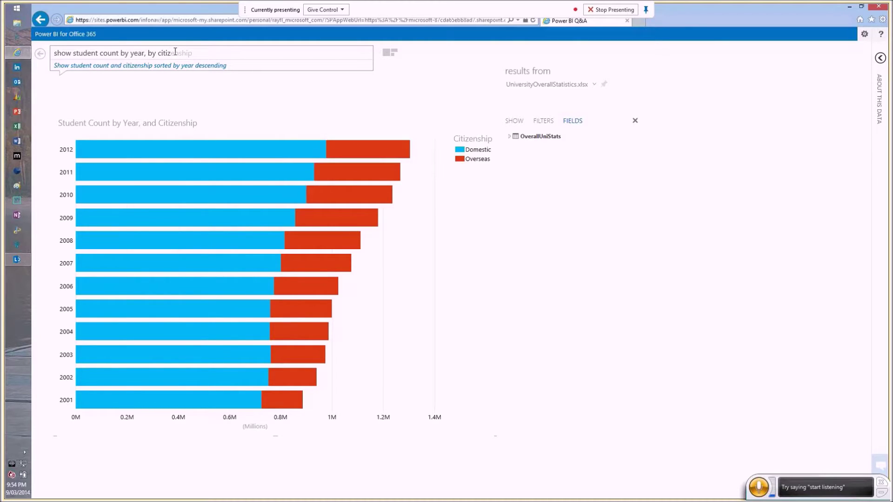
pyautogui.write('enship')
pyautogui.write(',')
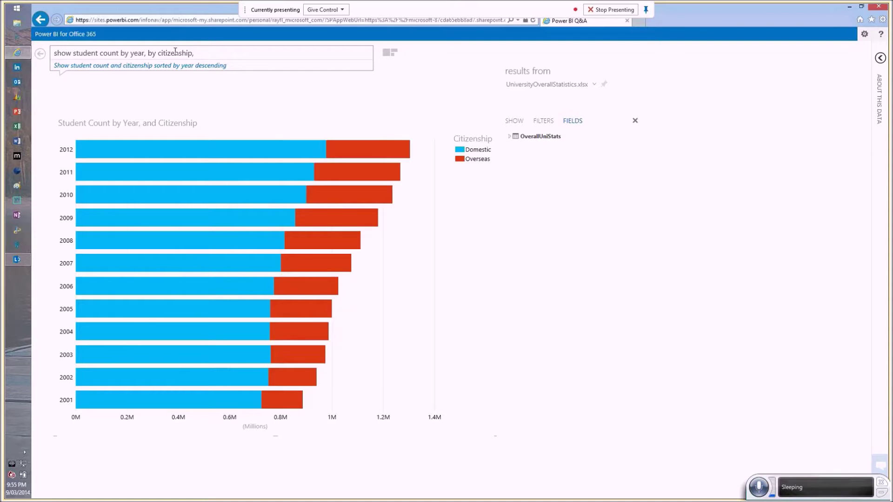
pyautogui.write(' as line chart')
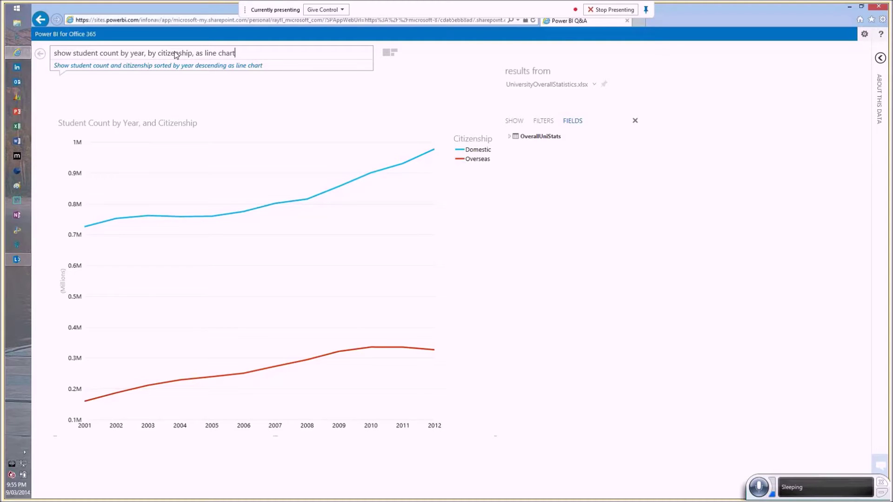
pyautogui.hotkey('ctrl', 'shift', 'Left')
pyautogui.hotkey('ctrl', 'shift', 'Left')
pyautogui.hotkey('ctrl', 'shift', 'Left')
pyautogui.hotkey('ctrl', 'shift', 'Left')
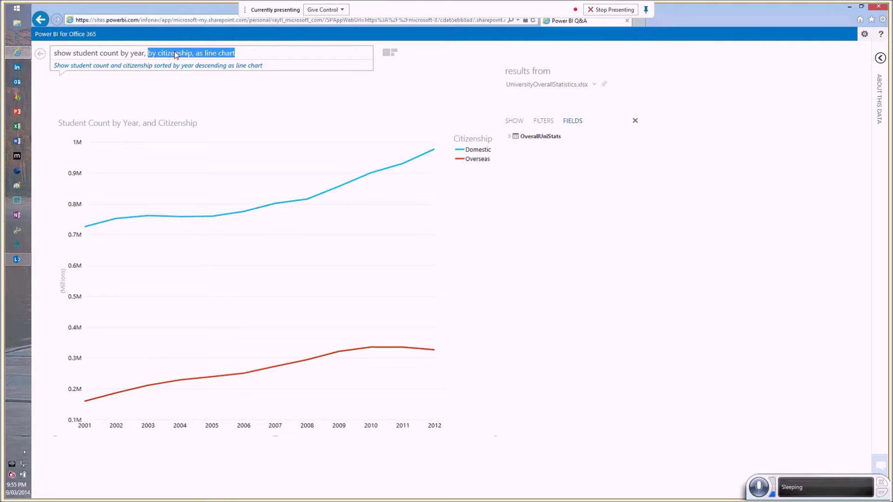
pyautogui.hotkey('ctrl', 'shift', 'Left')
# Replace the citizenship breakdown with 'and university as line chart'.
pyautogui.press('BackSpace')
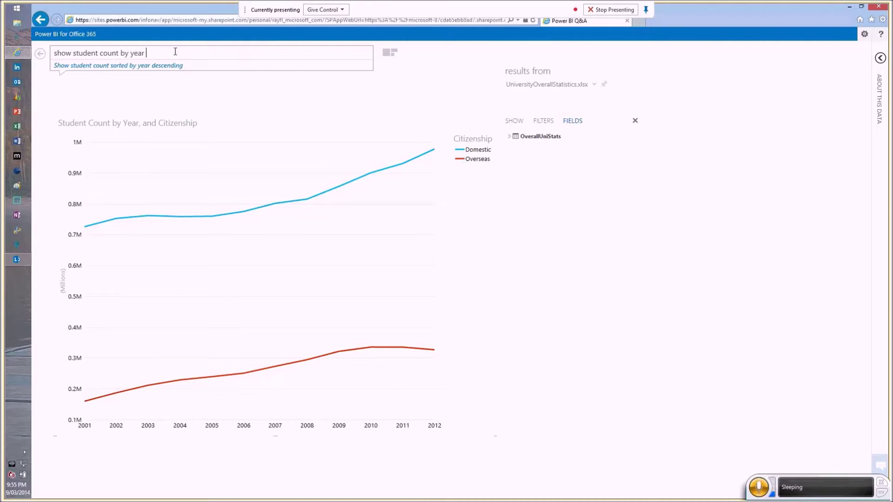
pyautogui.write('and univer')
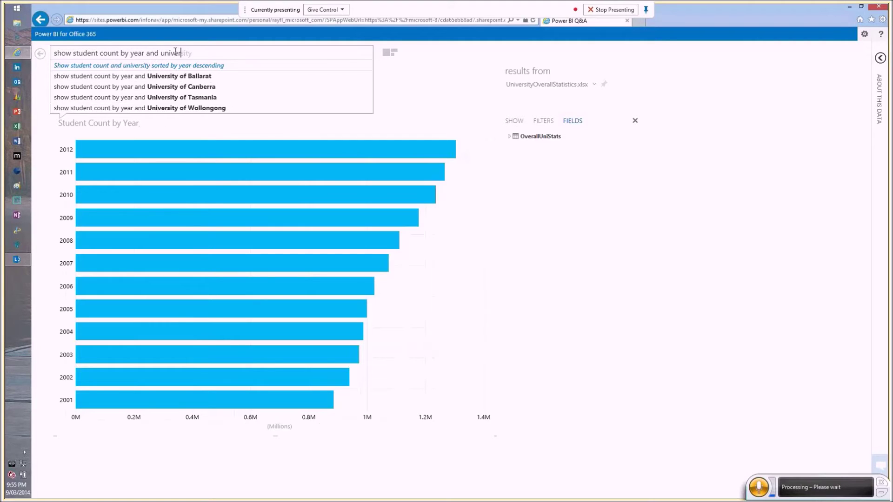
pyautogui.write('sity')
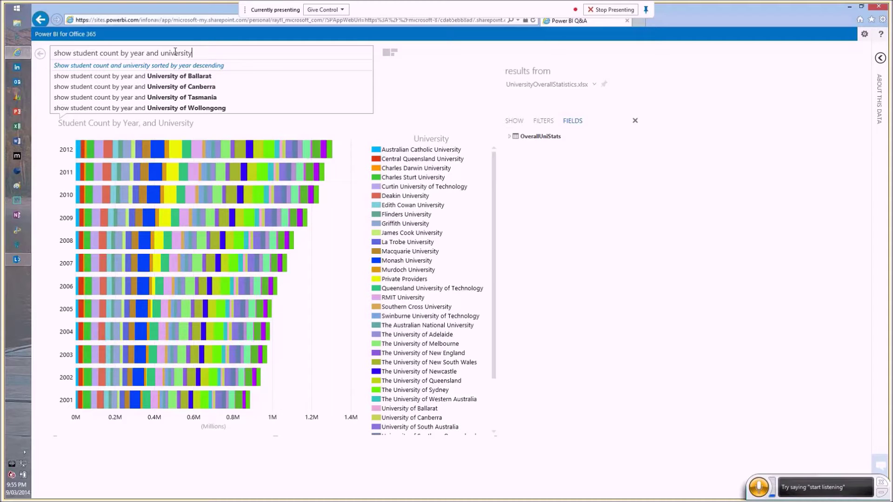
pyautogui.write('as line ch')
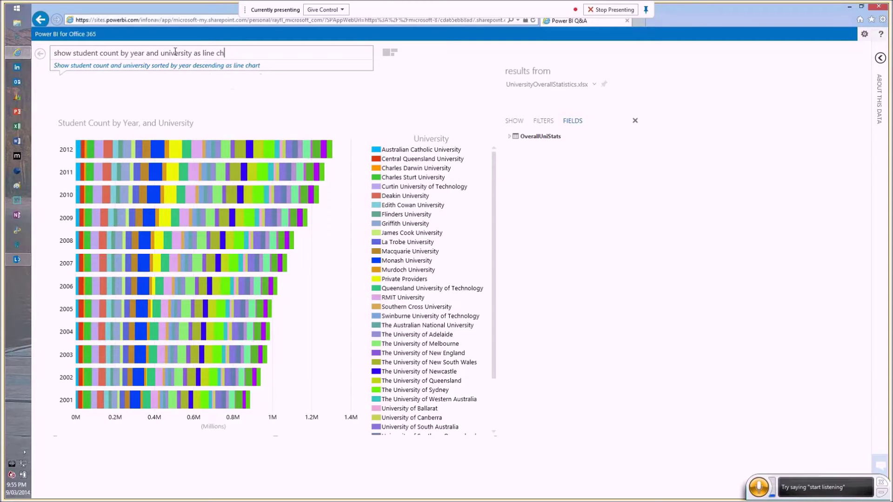
pyautogui.write('art')
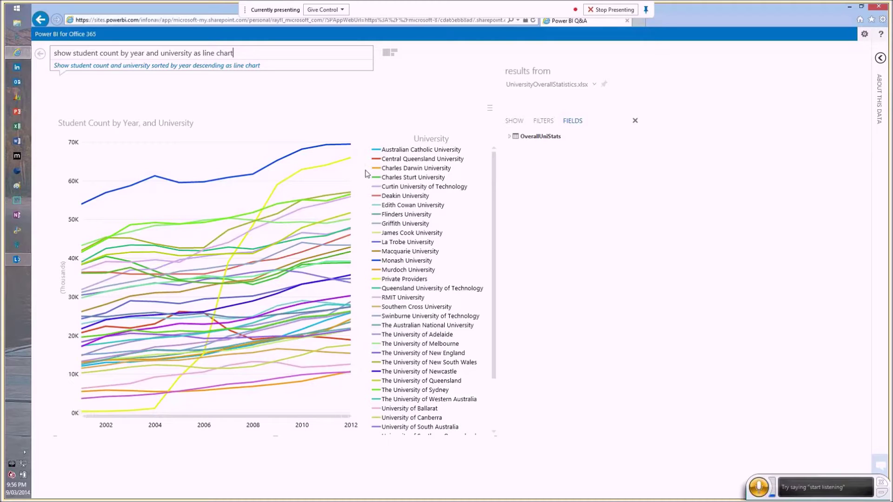
# Highlight the Private Providers line, then change the question to 'show student count vs staff count'.
pyautogui.click(338, 166)
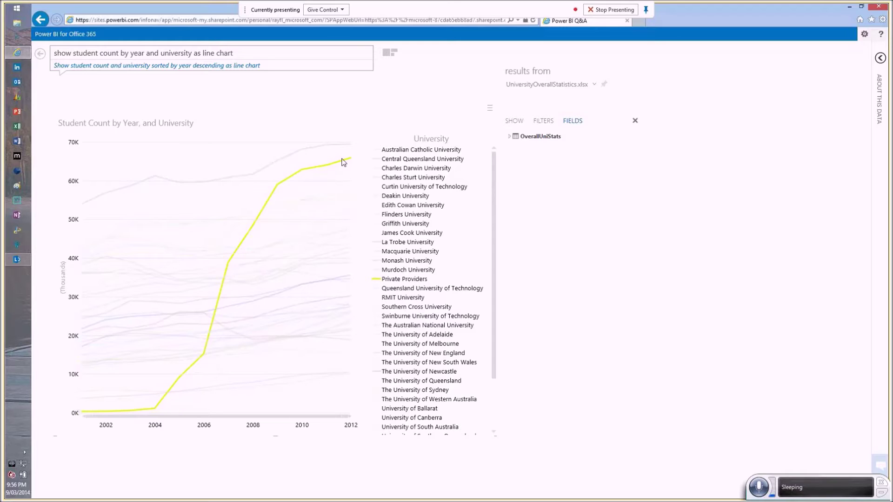
pyautogui.moveTo(345, 163)
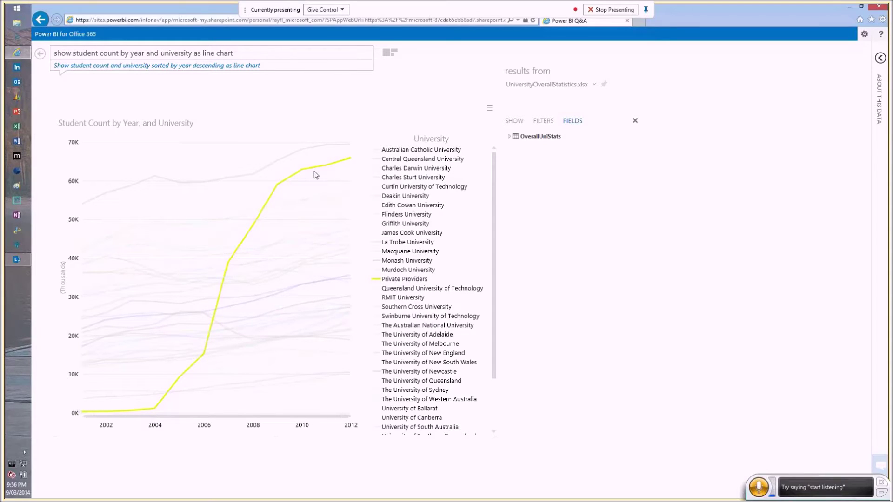
pyautogui.moveTo(314, 169)
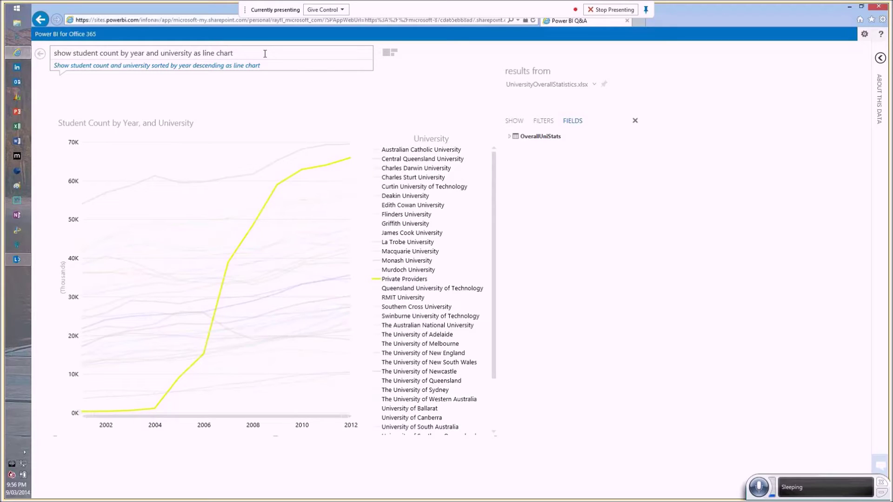
pyautogui.moveTo(265, 54); pyautogui.dragTo(39, 56)
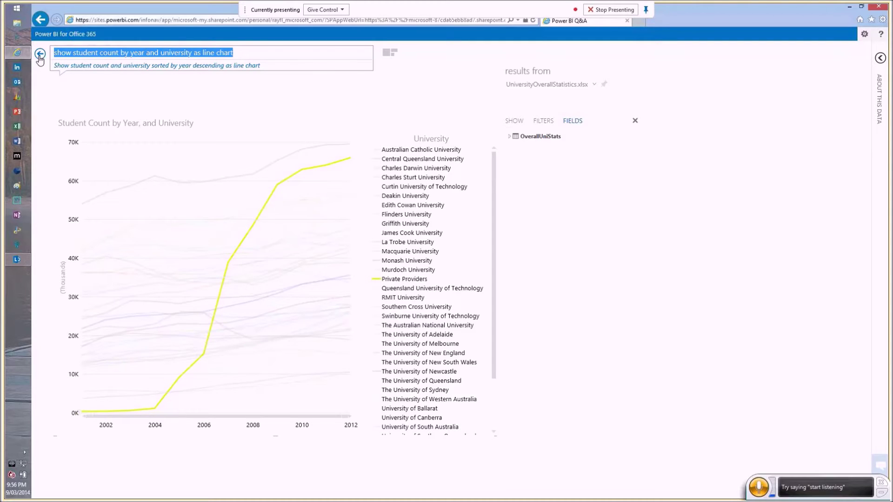
pyautogui.write('show')
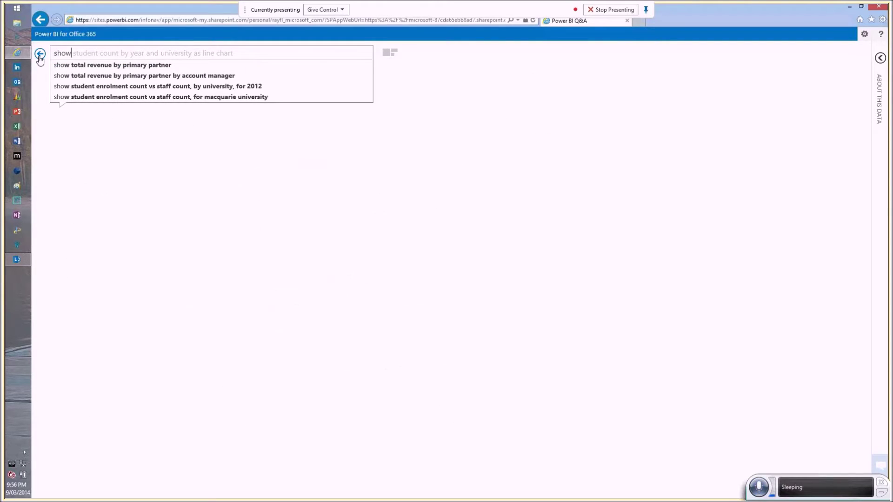
pyautogui.write(' student count')
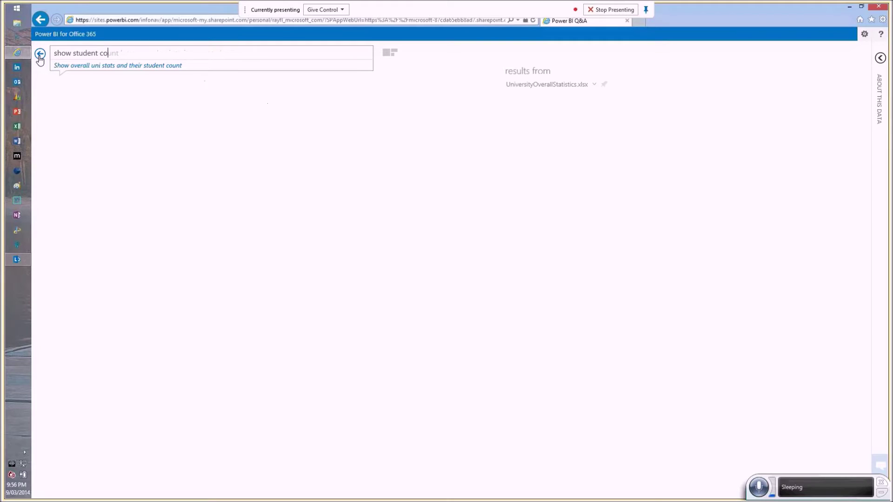
pyautogui.write(' vs staff count')
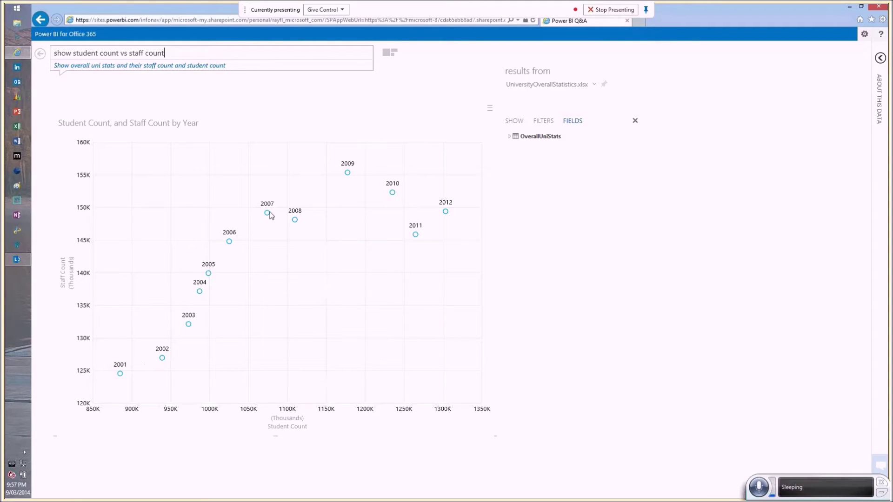
# Append 'by university' to the student count vs staff count question.
pyautogui.moveTo(268, 214)
pyautogui.moveTo(447, 213)
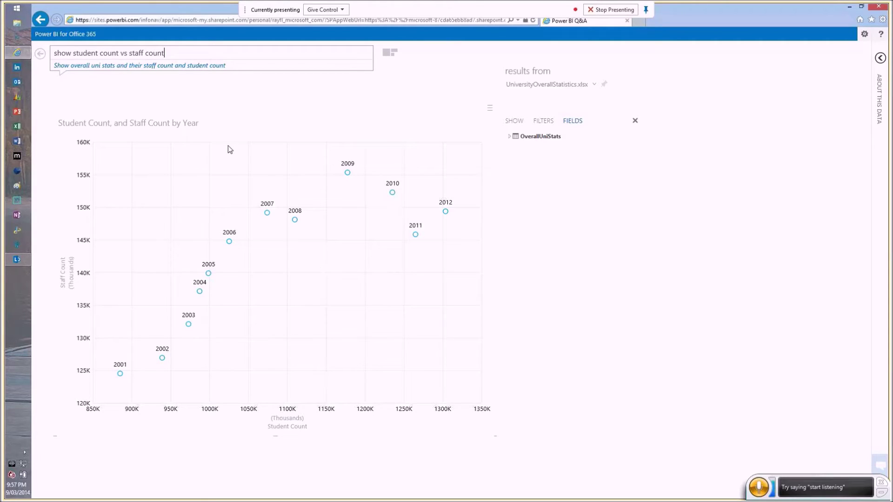
pyautogui.write('by university')
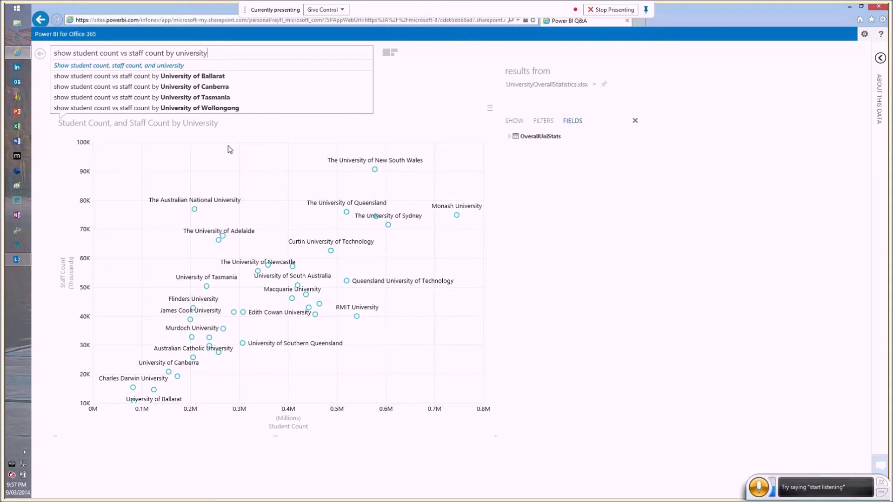
# Filter the scatter to 2012, then 2006, then remove the year clause to cover all years.
pyautogui.write(', for 2012')
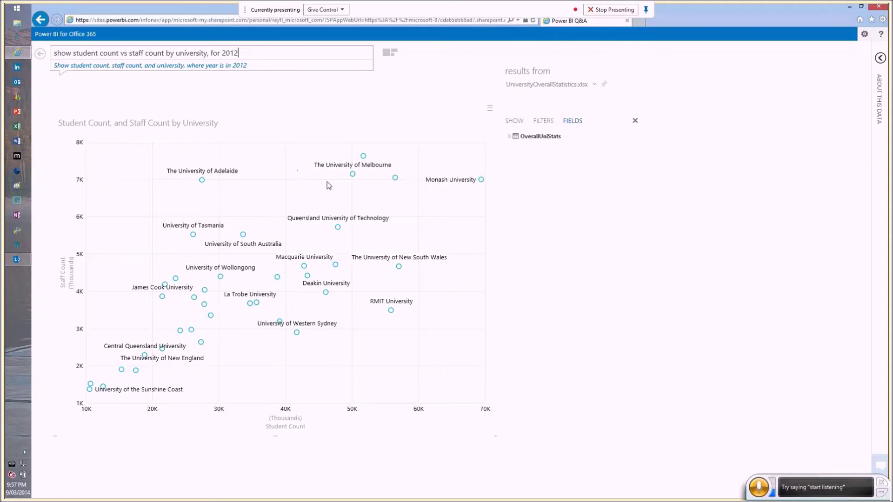
pyautogui.press('BackSpace')
pyautogui.press('BackSpace')
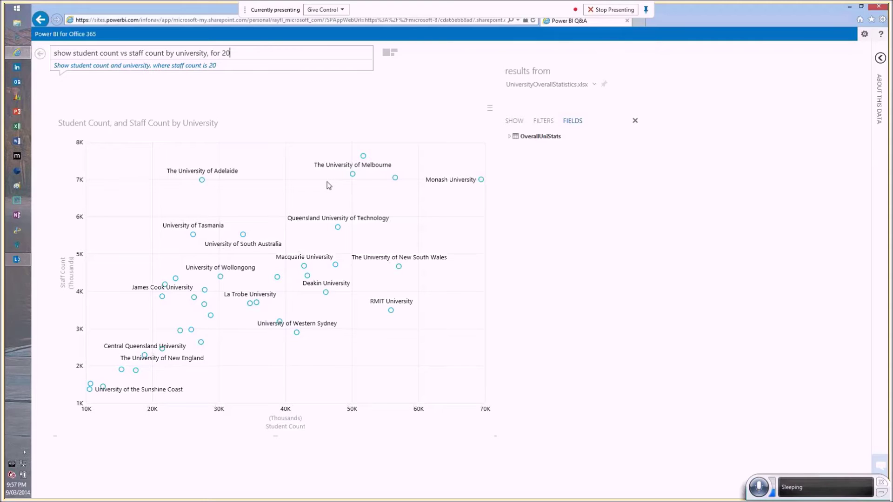
pyautogui.write('06')
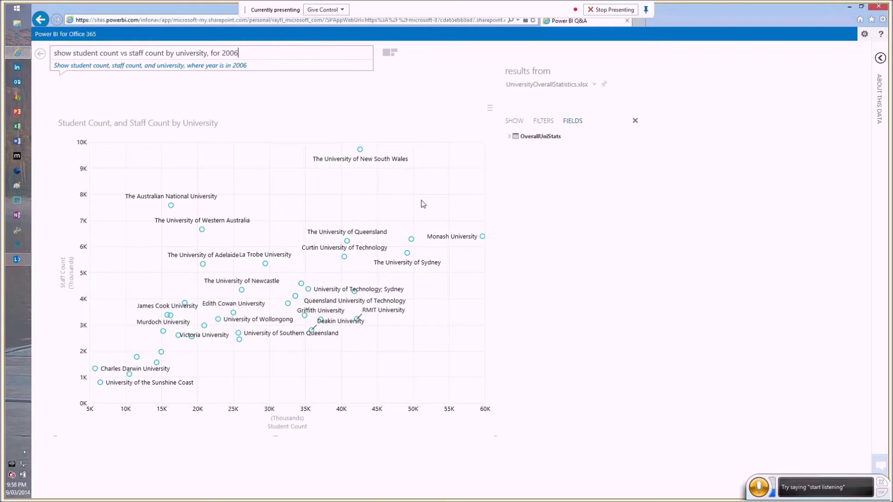
pyautogui.press('BackSpace')
pyautogui.press('BackSpace')
pyautogui.press('BackSpace')
pyautogui.press('BackSpace')
pyautogui.press('BackSpace')
pyautogui.press('BackSpace')
pyautogui.press('BackSpace')
pyautogui.press('BackSpace')
pyautogui.press('BackSpace')
pyautogui.press('BackSpace')
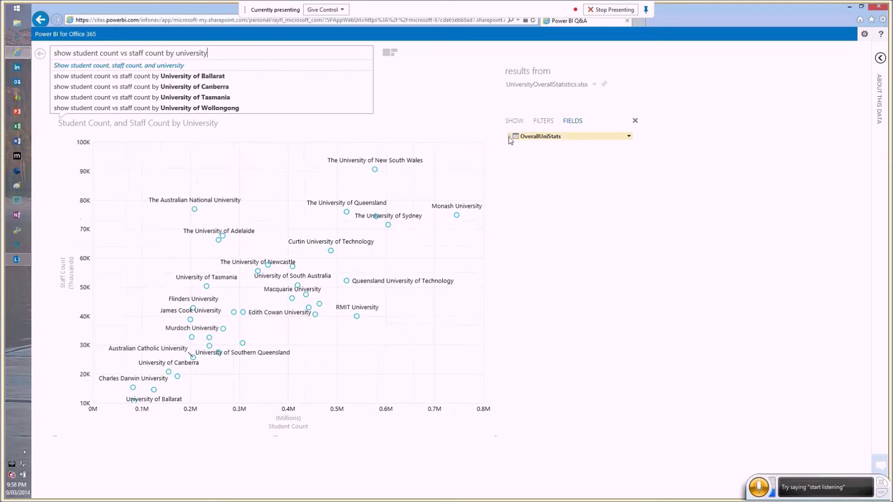
# Add Year as the scatter's play axis and play the animation.
pyautogui.click(629, 216)
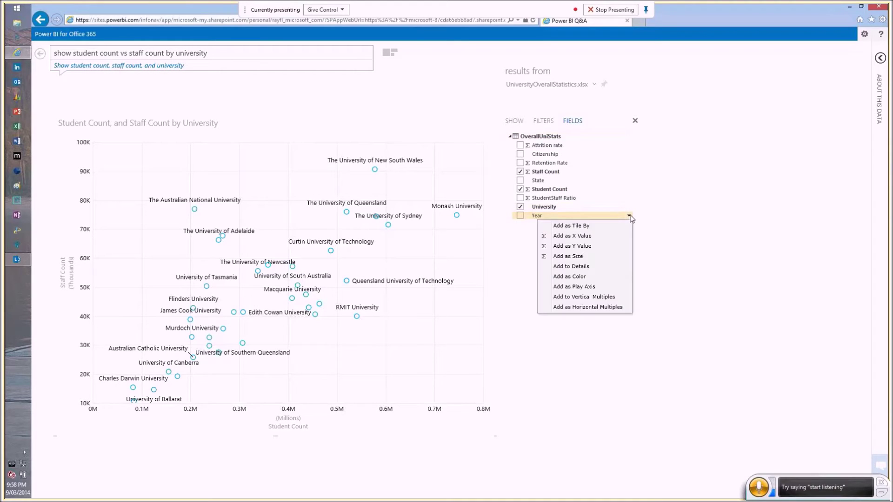
pyautogui.click(611, 288)
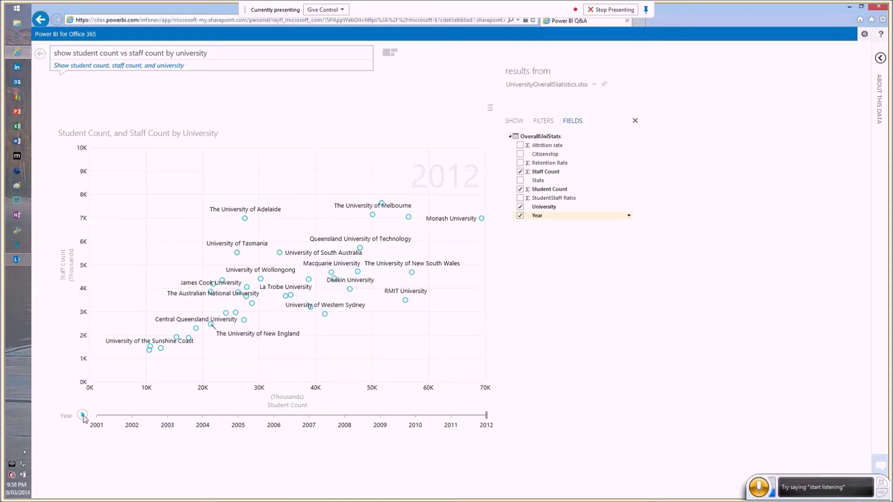
pyautogui.click(82, 414)
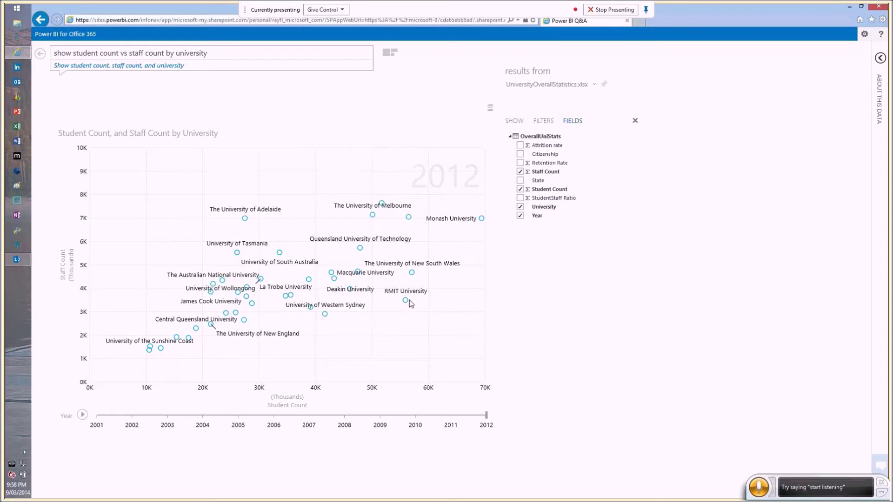
# Trace RMIT University's path, then The University of Adelaide's path across the years.
pyautogui.moveTo(406, 302)
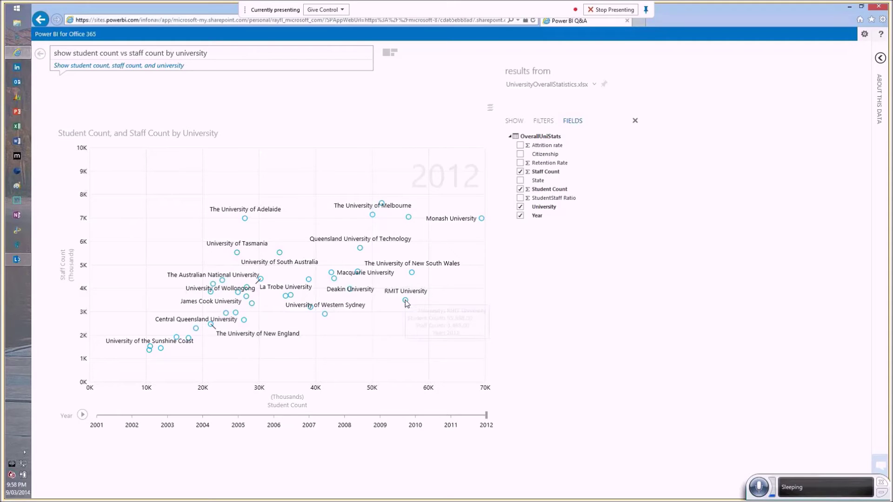
pyautogui.click(405, 301)
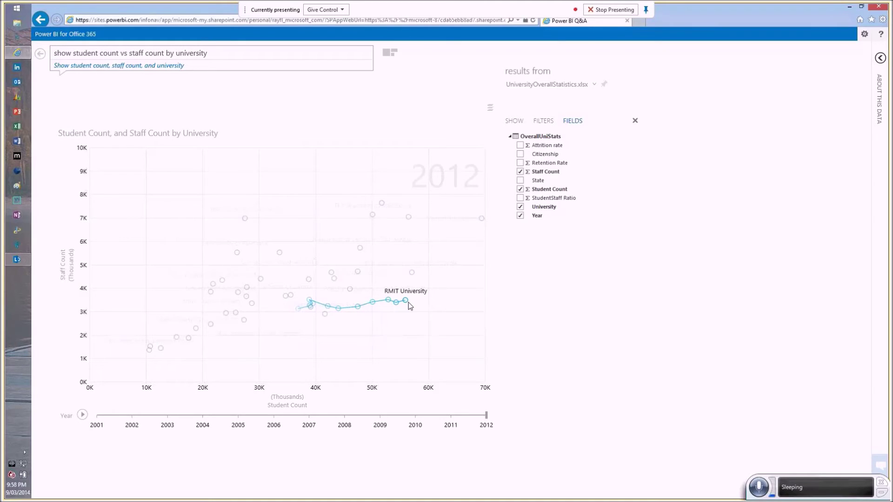
pyautogui.moveTo(406, 304)
pyautogui.moveTo(245, 220)
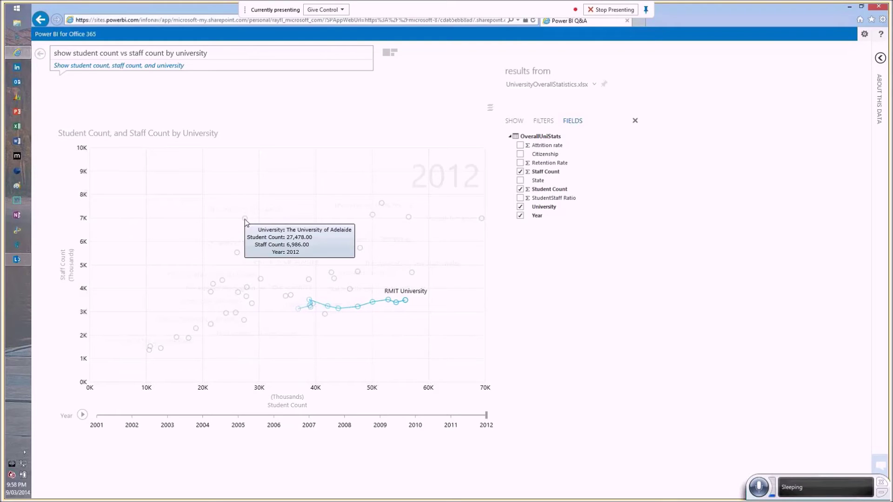
pyautogui.click(245, 219)
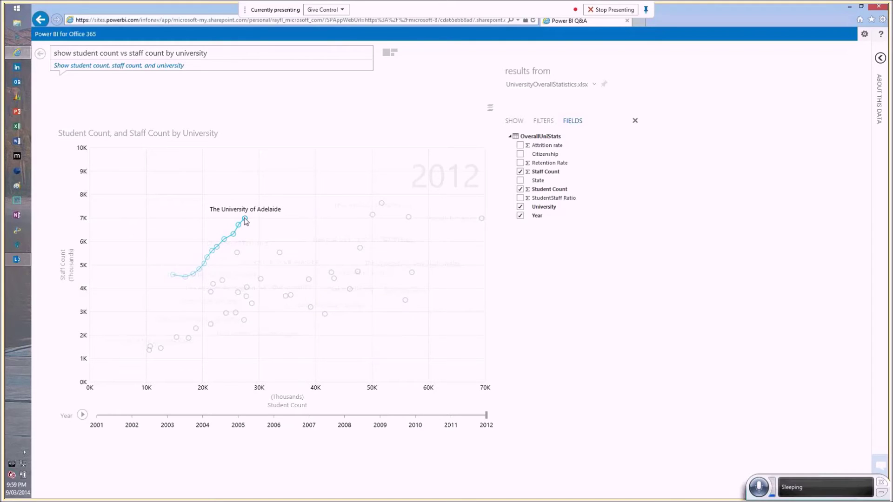
pyautogui.moveTo(245, 220)
# Rewrite the question as 'show student staff ratio vs attrition rate by university, for domestic in 2011'.
pyautogui.doubleClick(229, 52)
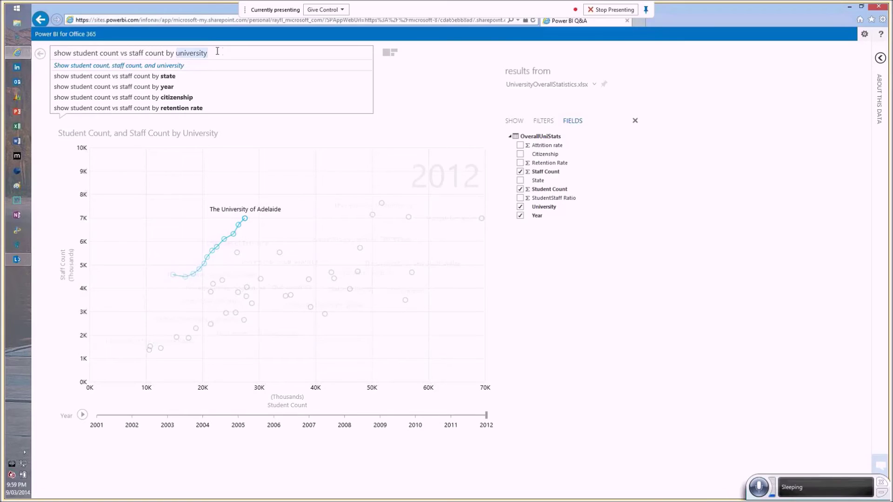
pyautogui.moveTo(217, 53); pyautogui.dragTo(105, 58)
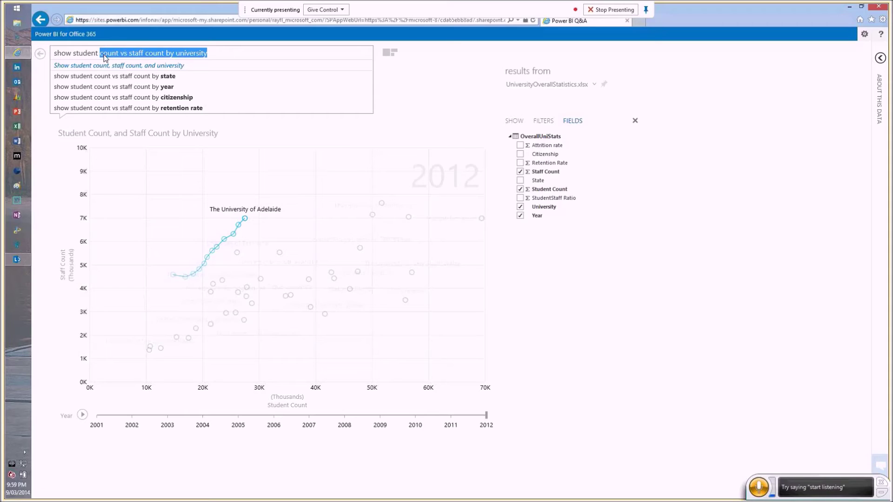
pyautogui.write('sta')
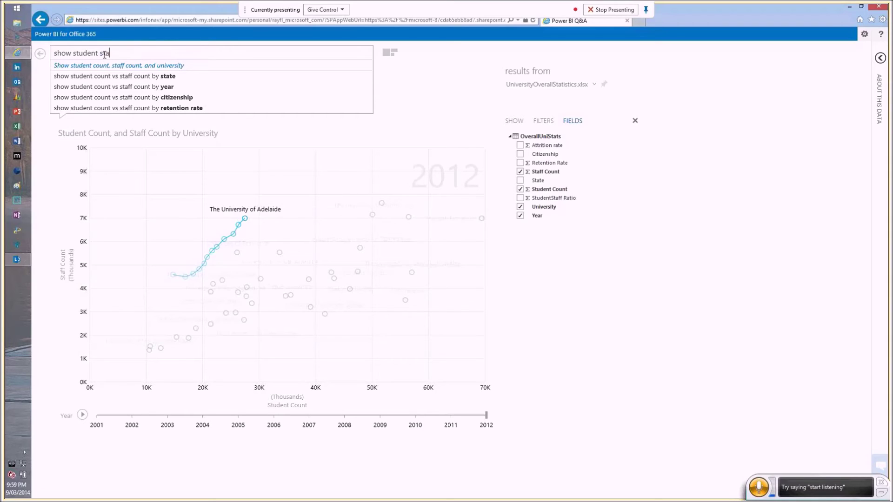
pyautogui.write('ff ratio')
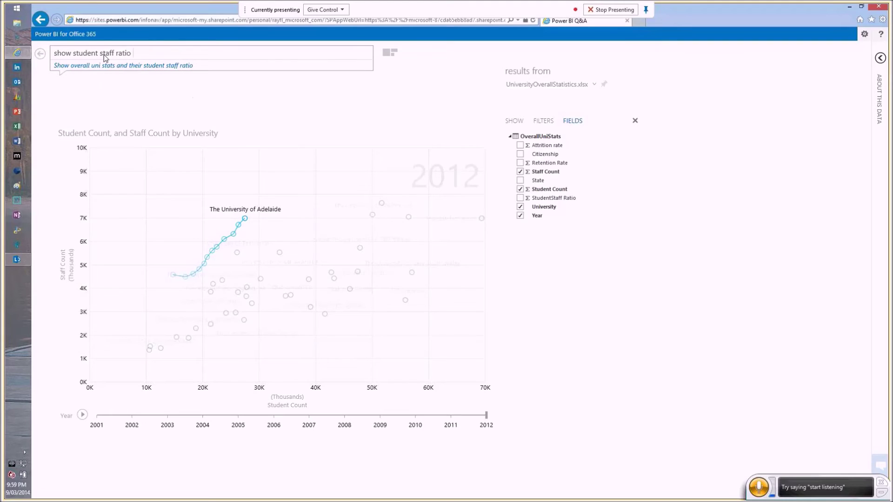
pyautogui.write(' vs attriti')
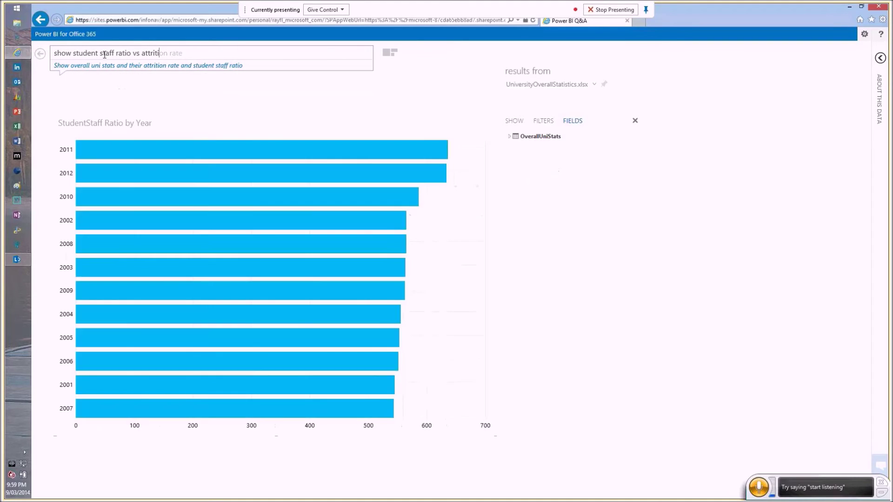
pyautogui.write('on rate')
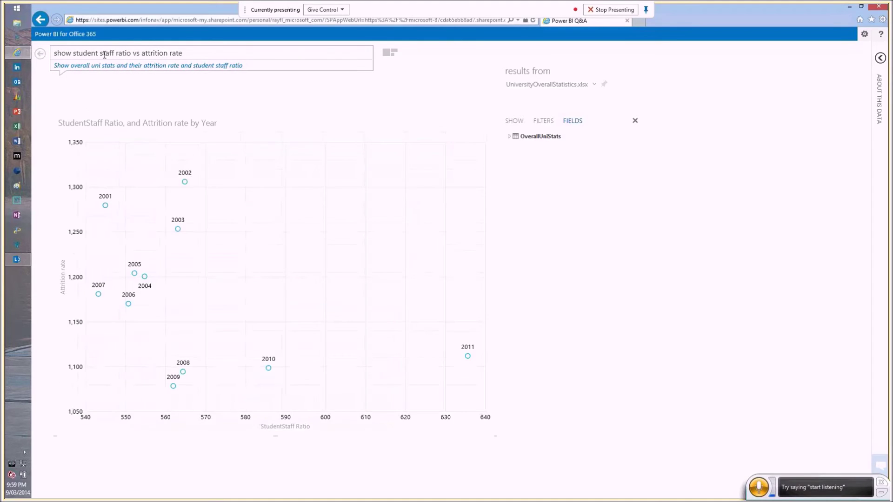
pyautogui.write('by university')
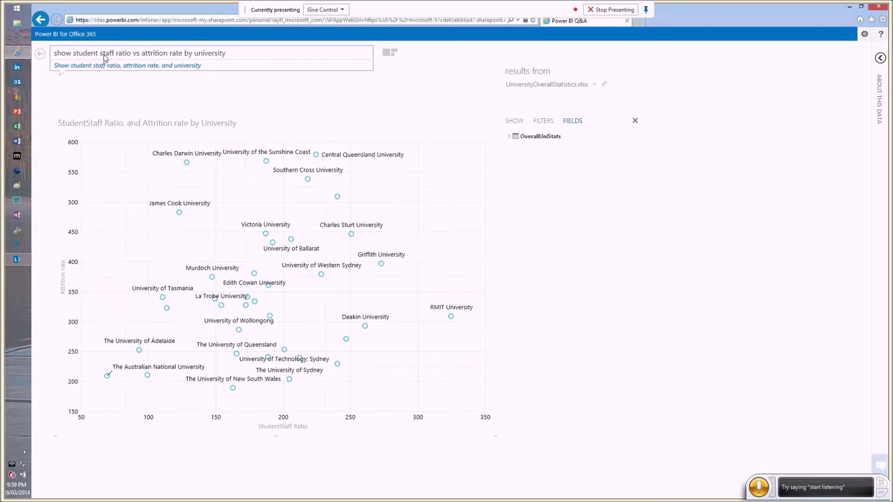
pyautogui.write(', ')
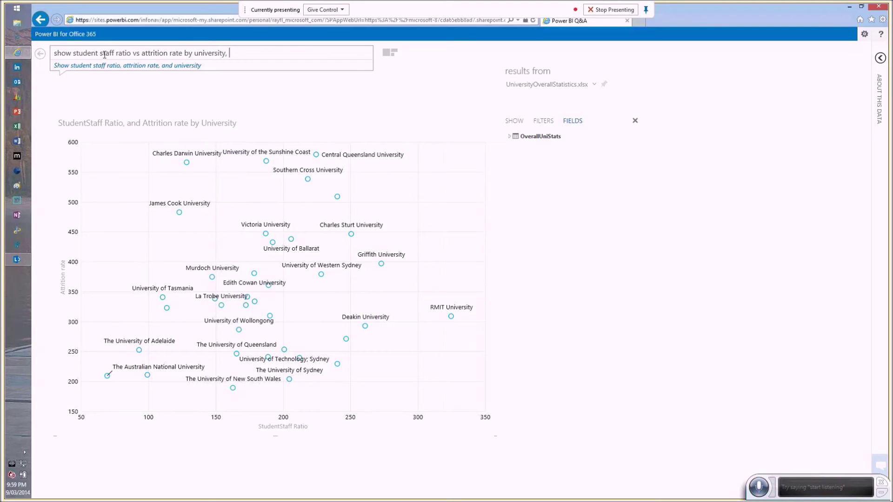
pyautogui.write('for domestic')
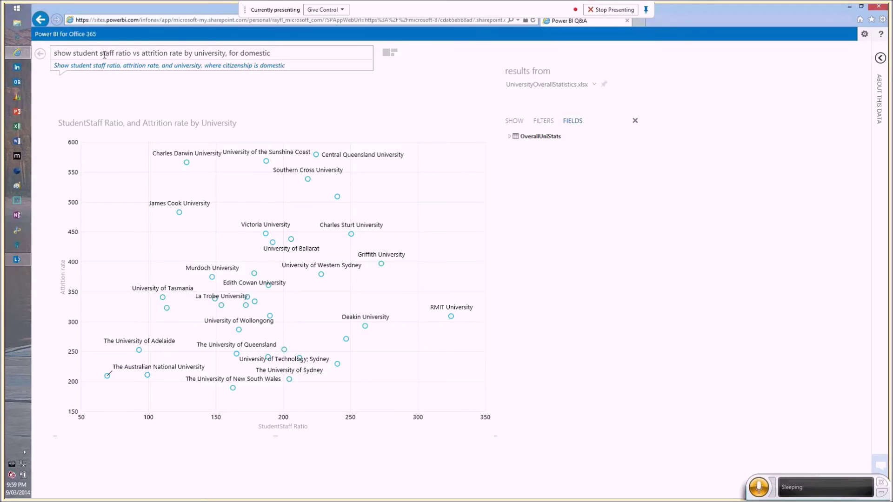
pyautogui.write(' in 2011')
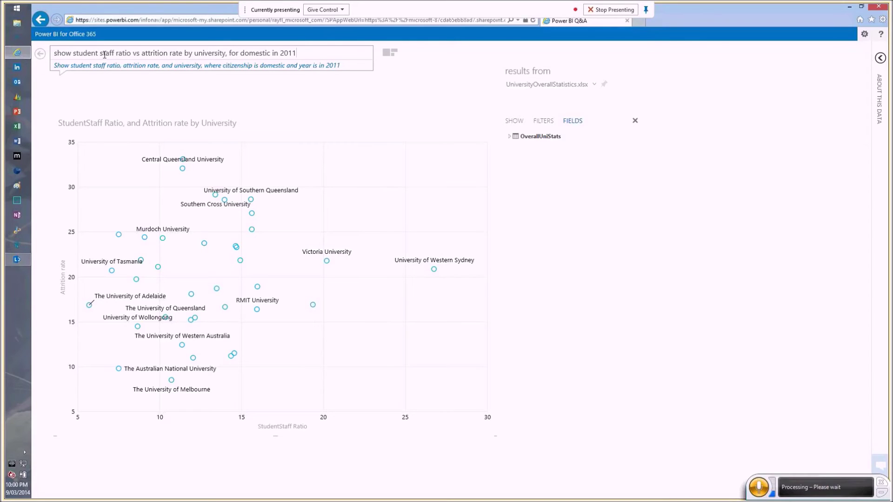
# Change the year to 2006, then remove the year condition to show domestic data across all years.
pyautogui.press('BackSpace')
pyautogui.press('BackSpace')
pyautogui.write('06')
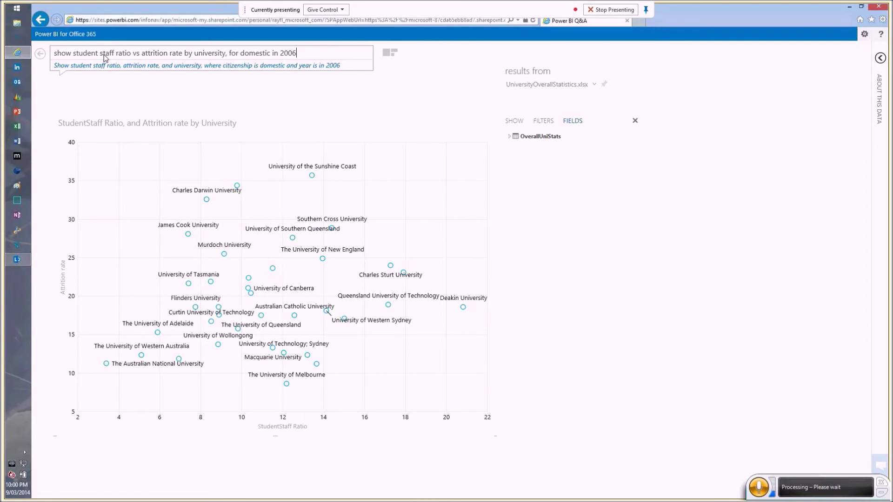
pyautogui.hotkey('ctrl', 'shift', 'Left')
pyautogui.hotkey('ctrl', 'shift', 'Left')
pyautogui.press('BackSpace')
pyautogui.click(509, 136)
# Add Year as the play axis, play the animation, and stop on 2011.
pyautogui.click(629, 217)
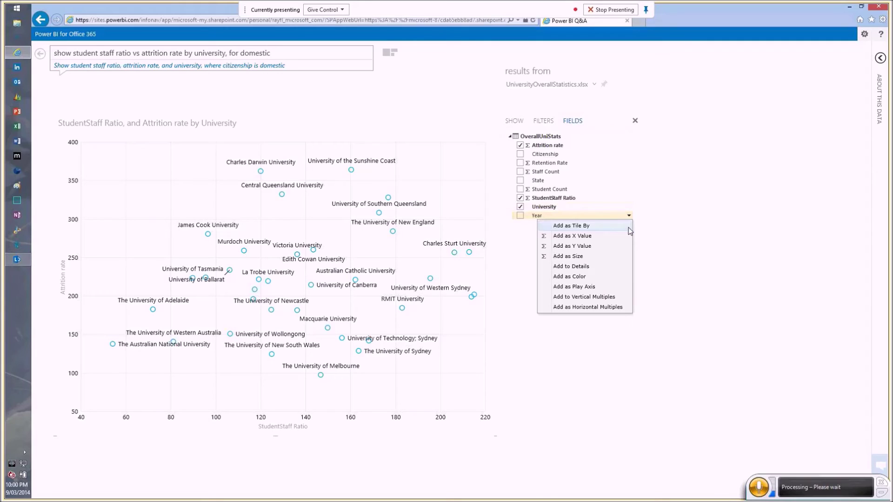
pyautogui.click(594, 287)
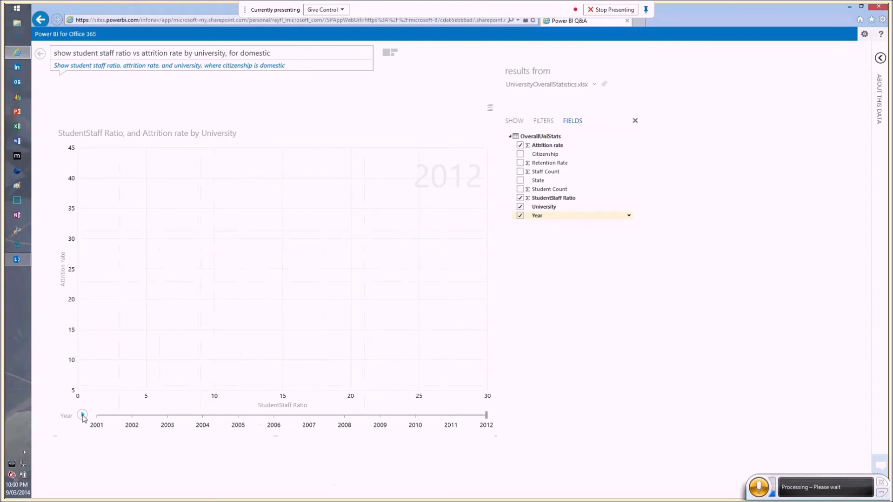
pyautogui.click(83, 416)
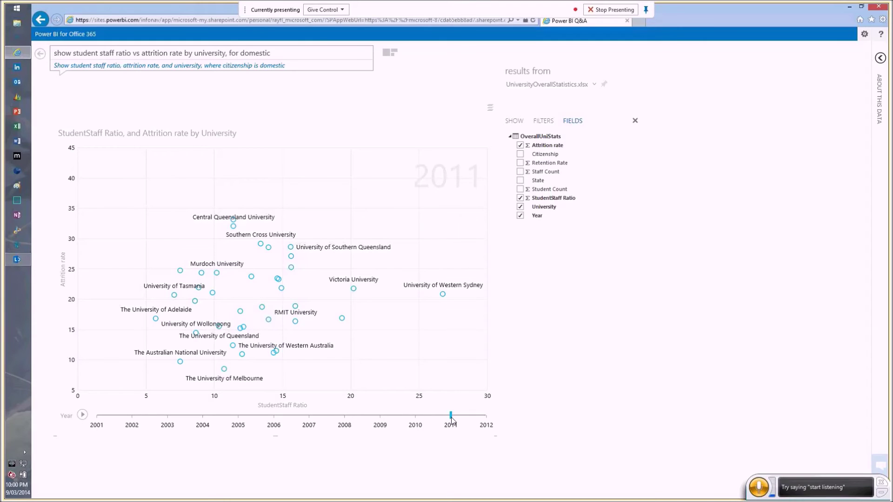
pyautogui.moveTo(451, 418)
pyautogui.mouseDown()
pyautogui.moveTo(275, 432)
pyautogui.moveTo(451, 422)
pyautogui.mouseUp()
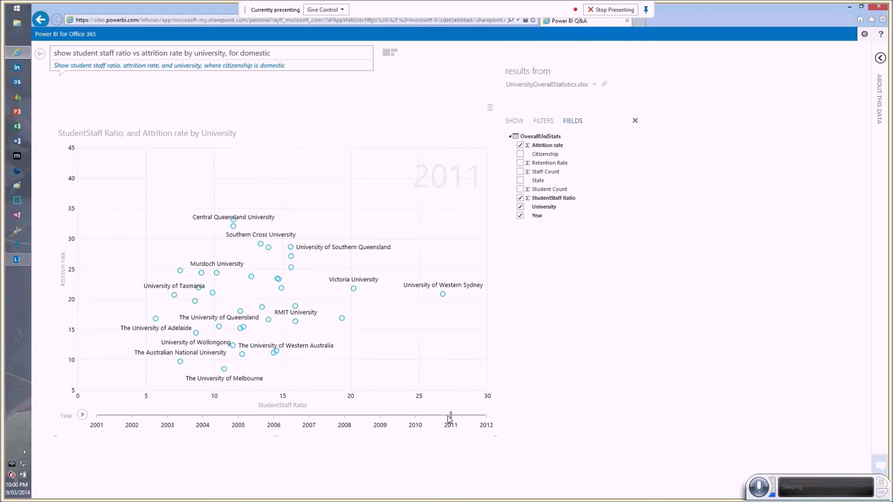
pyautogui.moveTo(273, 52); pyautogui.dragTo(70, 56)
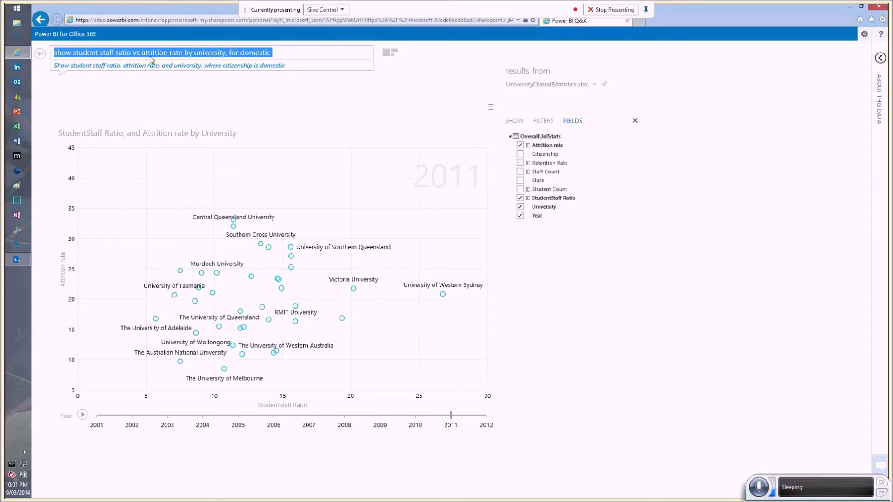
# Replace the question with 'show student count vs attrition rate, by university for domestic'.
pyautogui.write('show student')
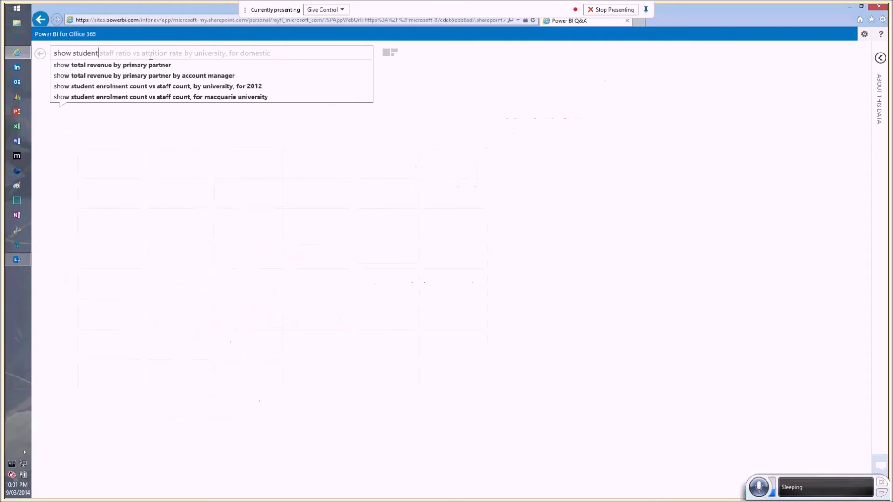
pyautogui.write(' s')
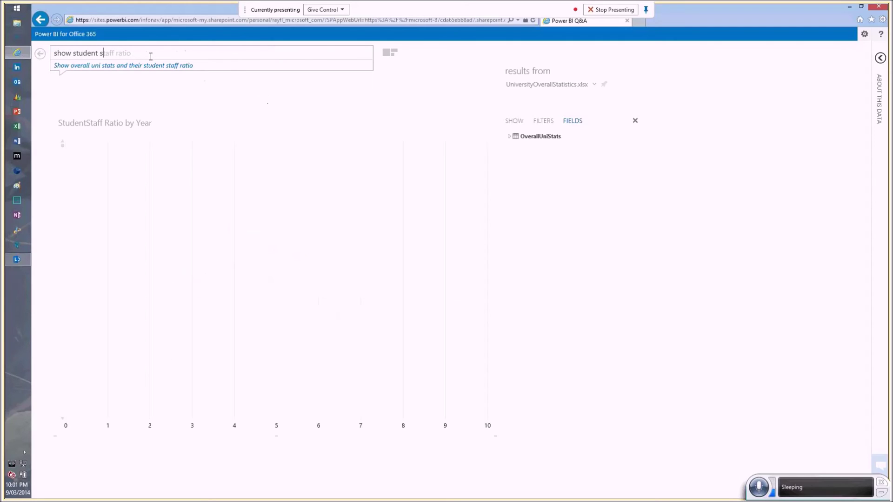
pyautogui.press('BackSpace')
pyautogui.write('count')
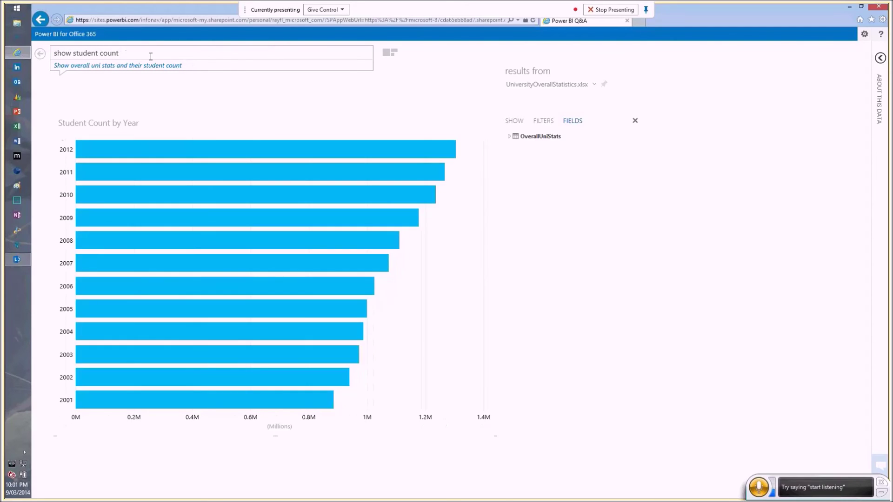
pyautogui.write(' vs attrition rate')
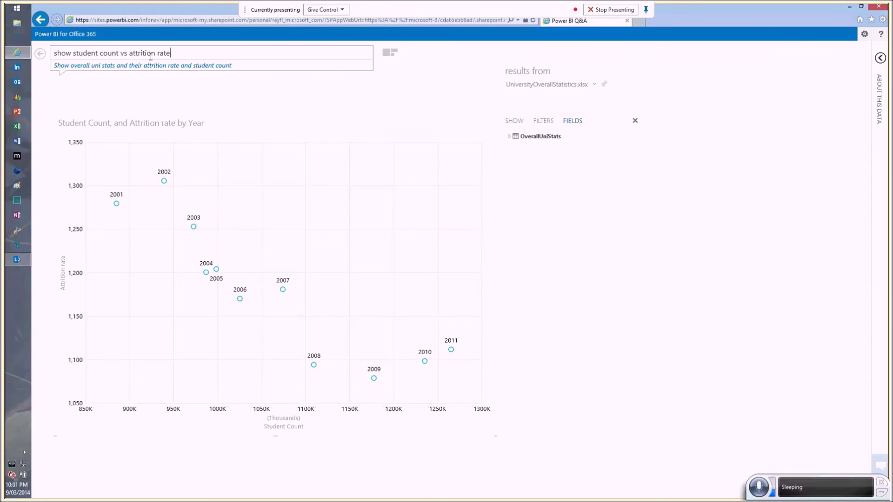
pyautogui.write(', by university')
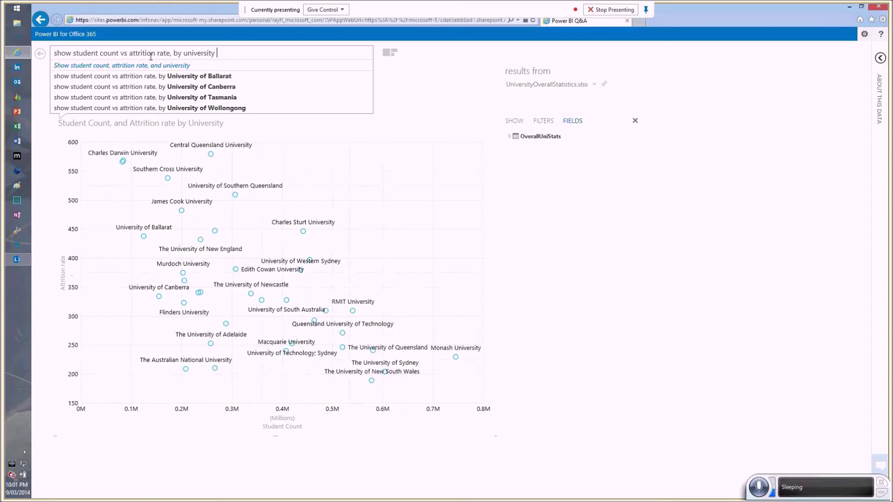
pyautogui.write(' for domestic')
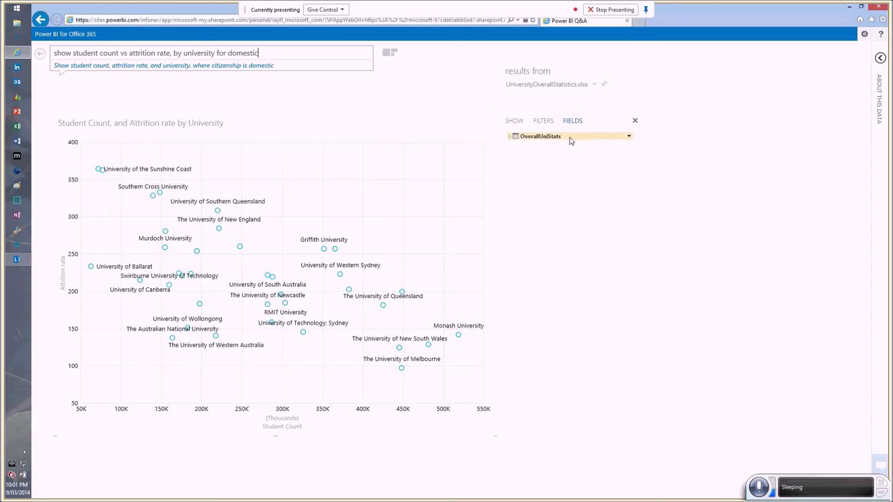
# Add Year from the OverallUniStats table as the scatter chart's play axis.
pyautogui.click(510, 136)
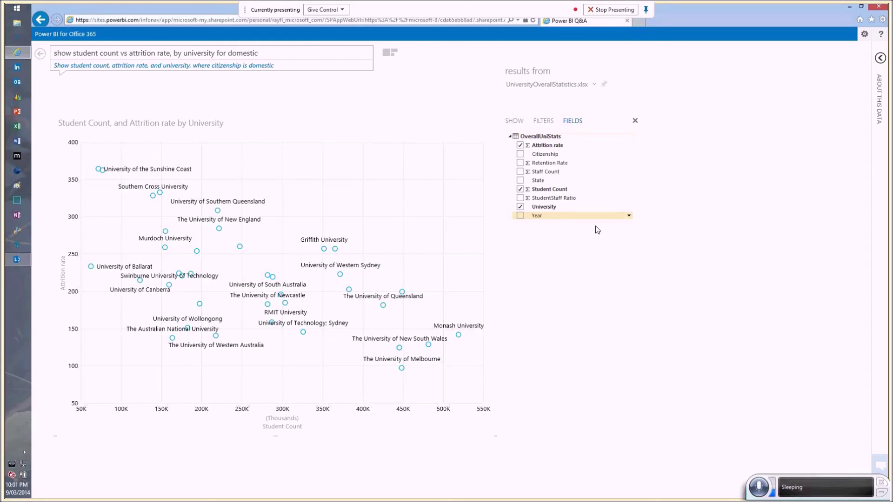
pyautogui.click(629, 217)
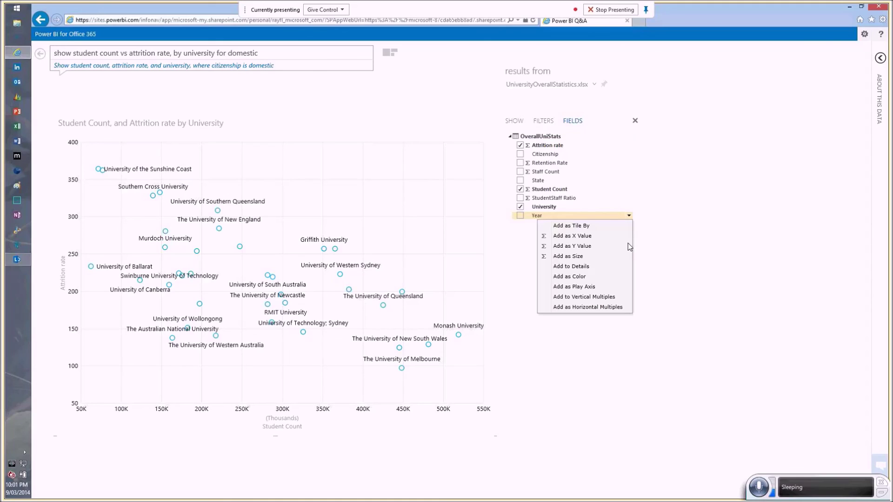
pyautogui.click(600, 290)
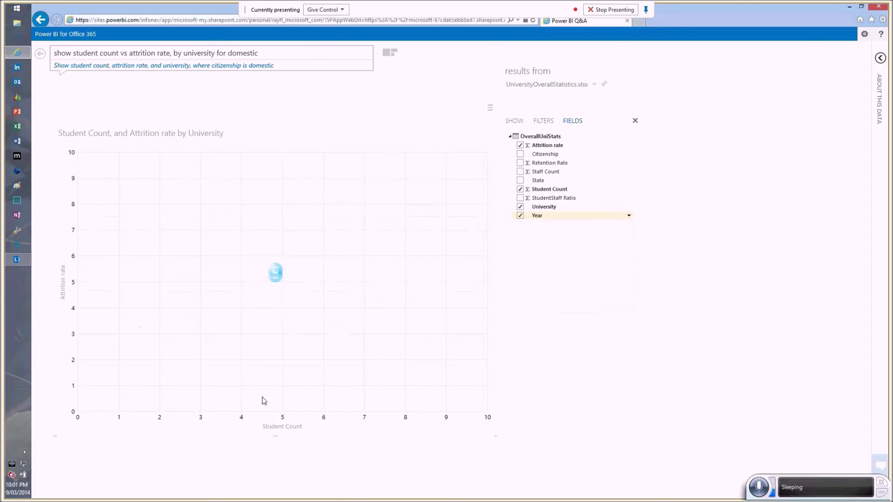
# Rewind the scatter to 2001, then play the animation and pause it at 2011.
pyautogui.moveTo(486, 415); pyautogui.dragTo(96, 416)
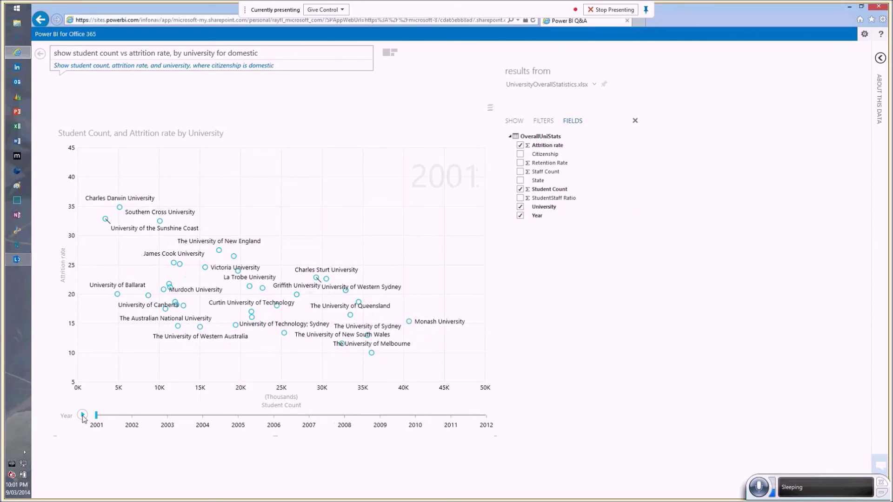
pyautogui.click(83, 416)
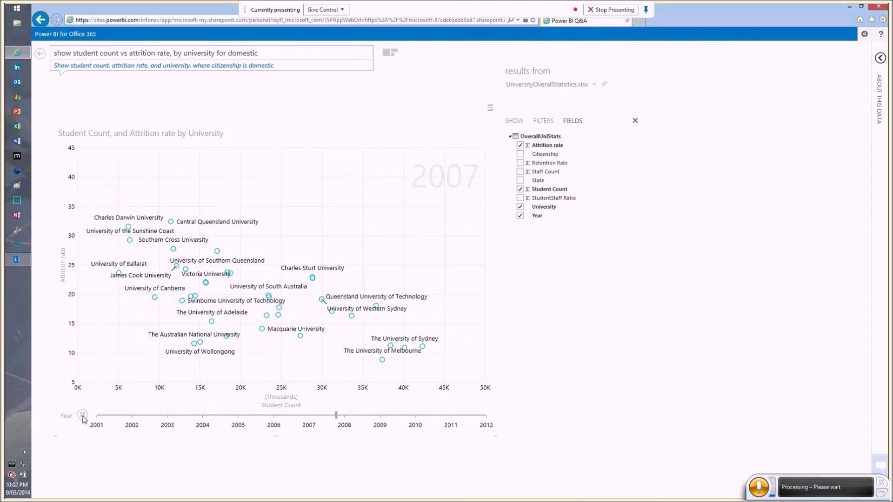
pyautogui.click(82, 416)
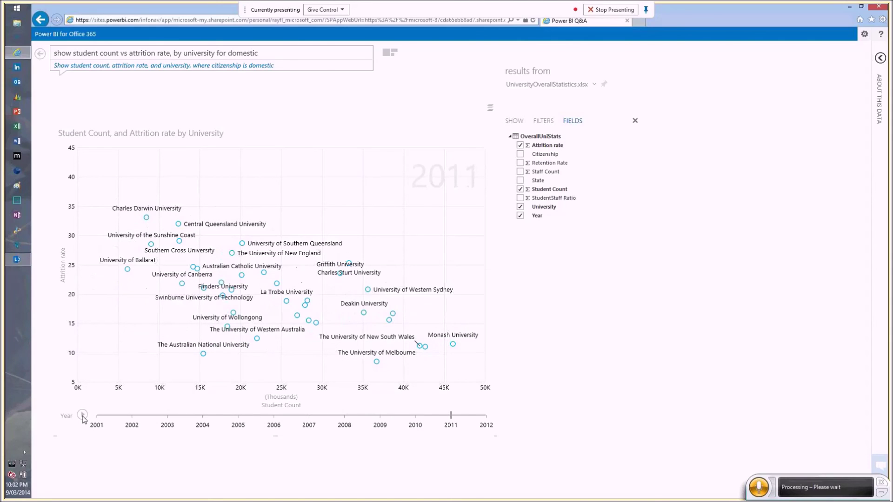